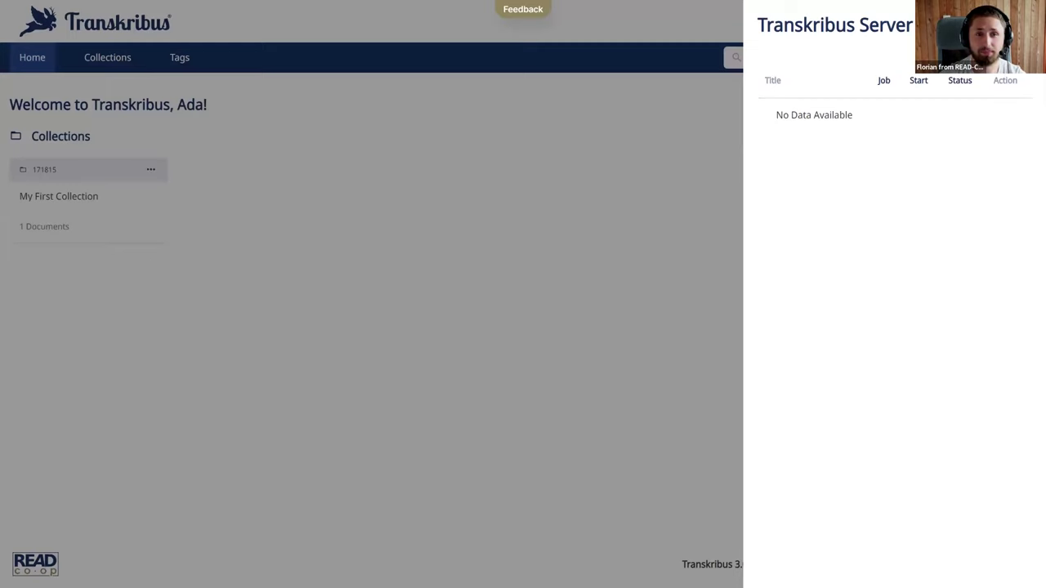
Review the available interface languages and the personal credits dashboard, and return to the home page.
key("Escape")
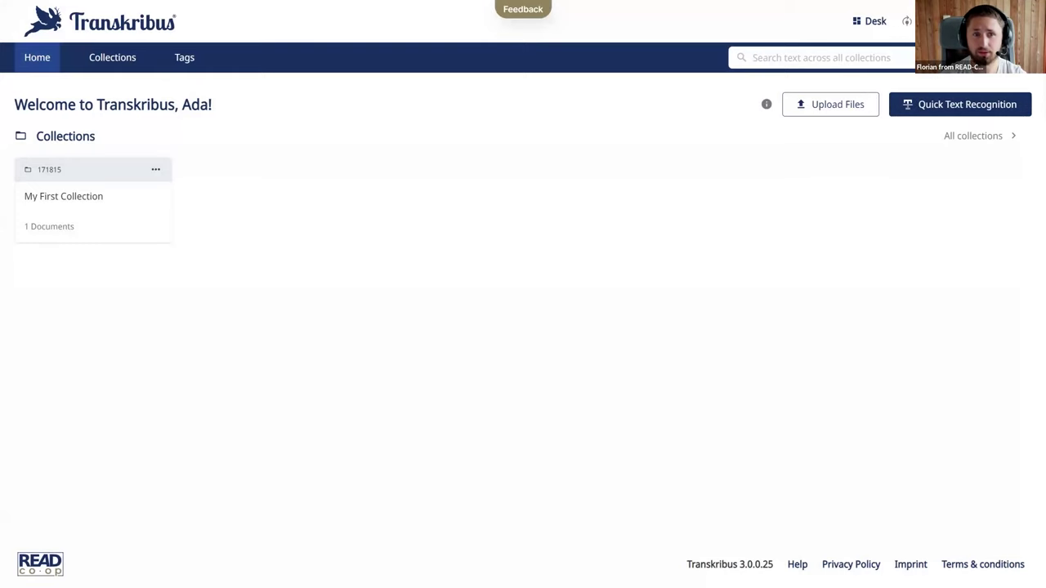
left_click(1017, 21)
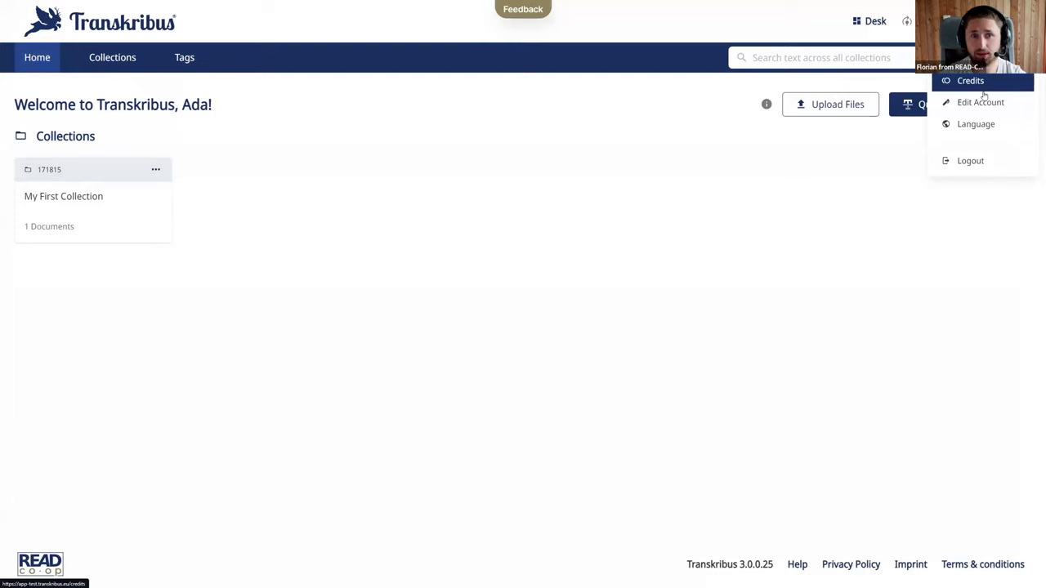
left_click(985, 128)
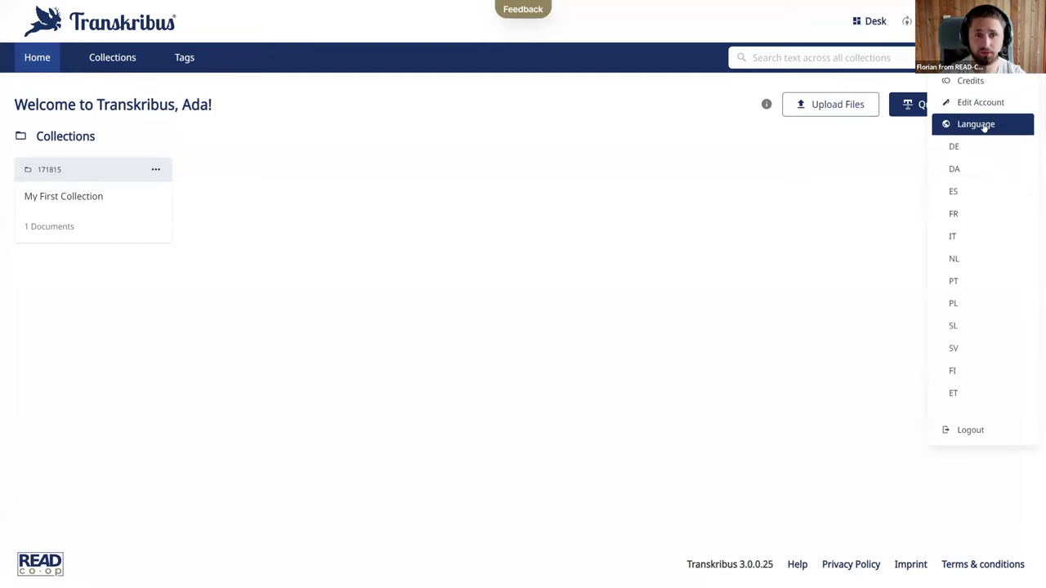
left_click(986, 125)
left_click(977, 81)
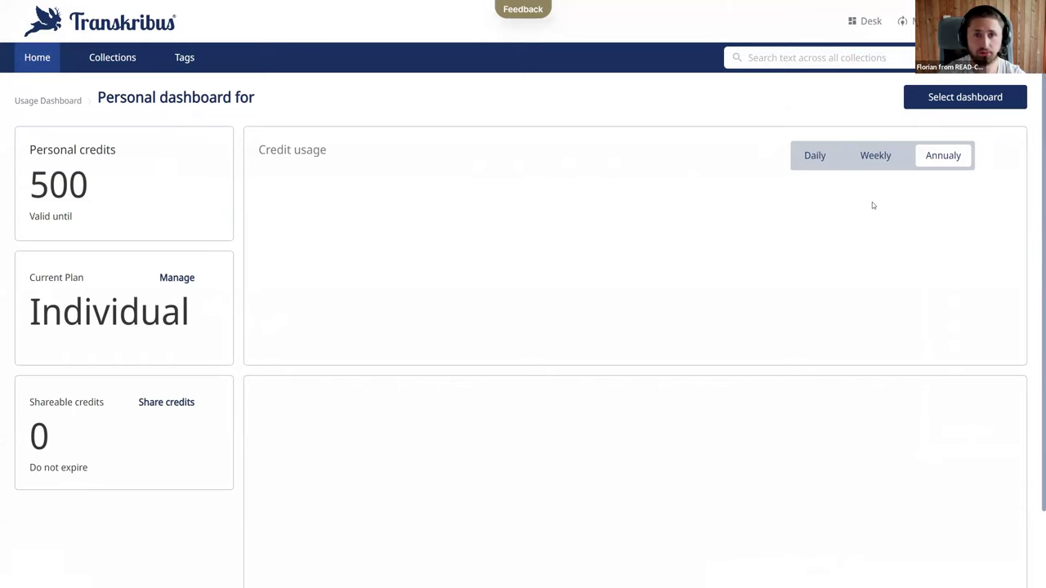
left_click(133, 35)
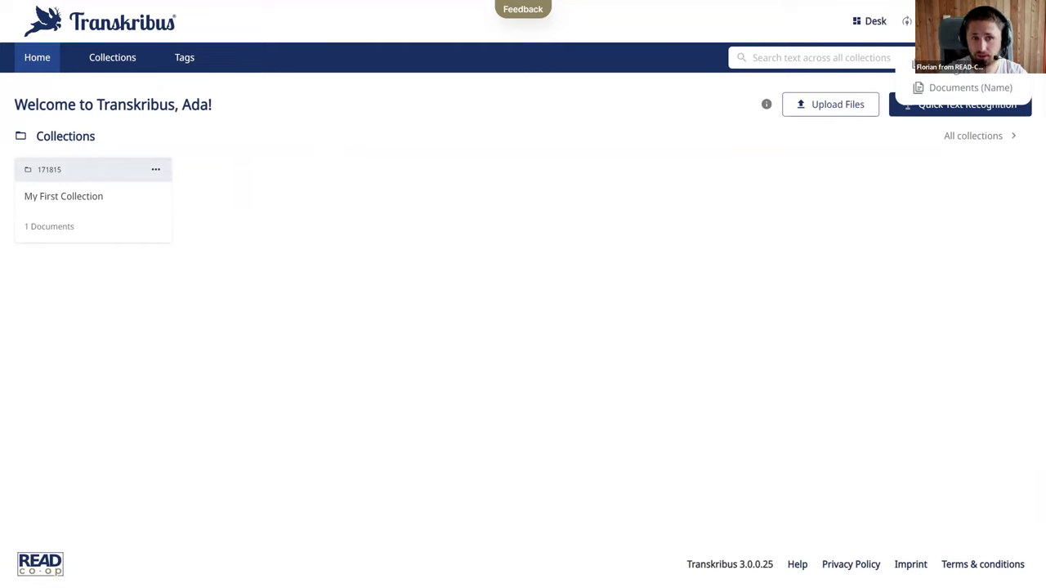
Set the search scope to collections by title/ID and view the other search scopes.
left_click(822, 58)
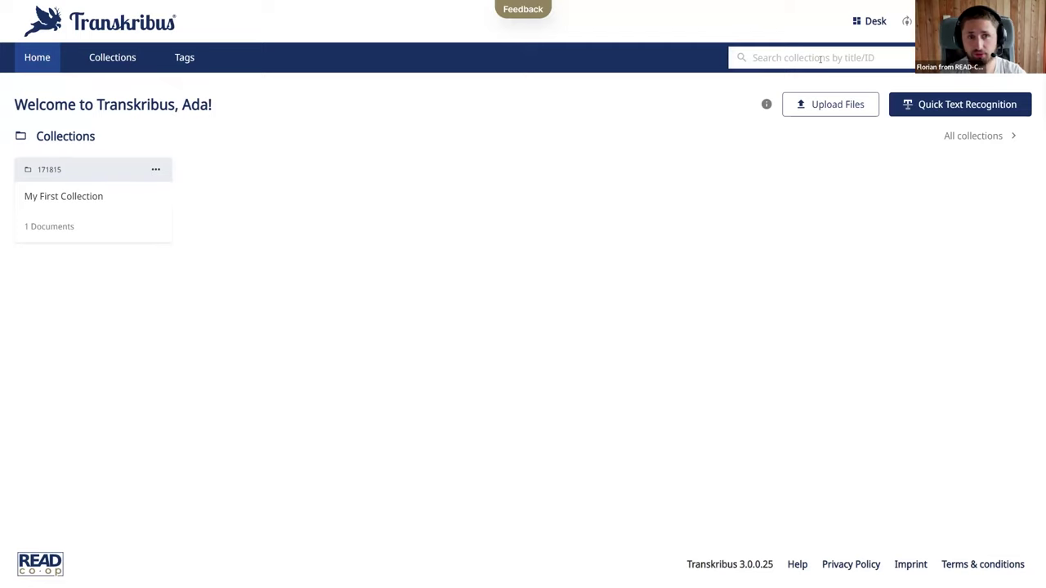
left_click(905, 58)
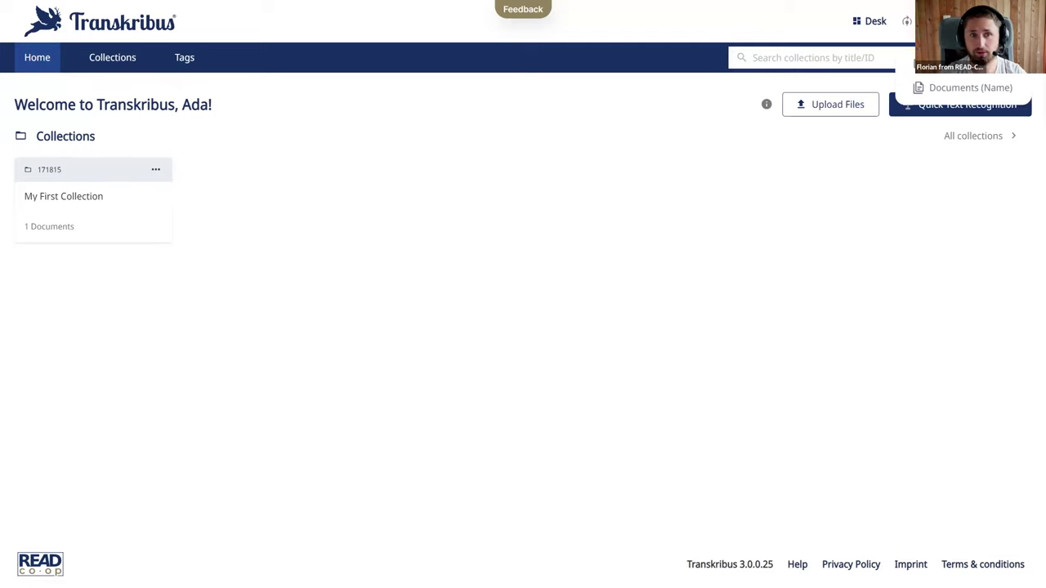
key("Escape")
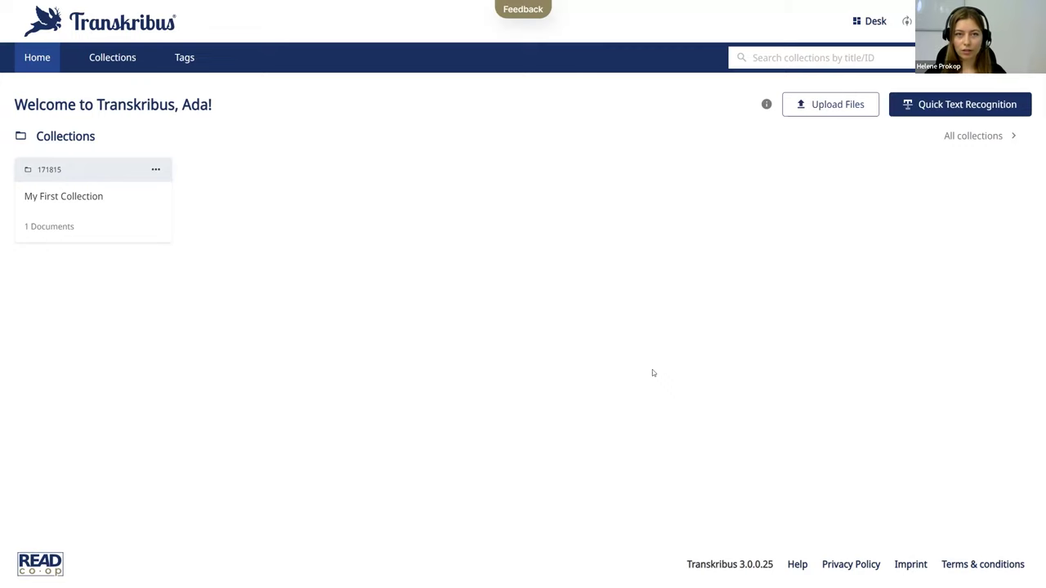
Open the collections overview and view the form for creating a new collection without creating one.
left_click(121, 62)
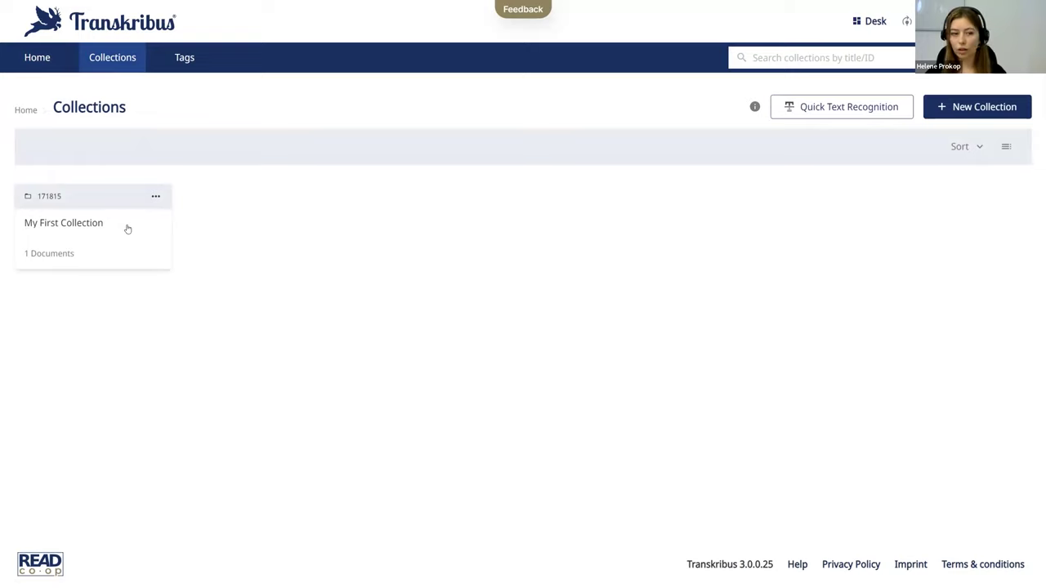
left_click(943, 107)
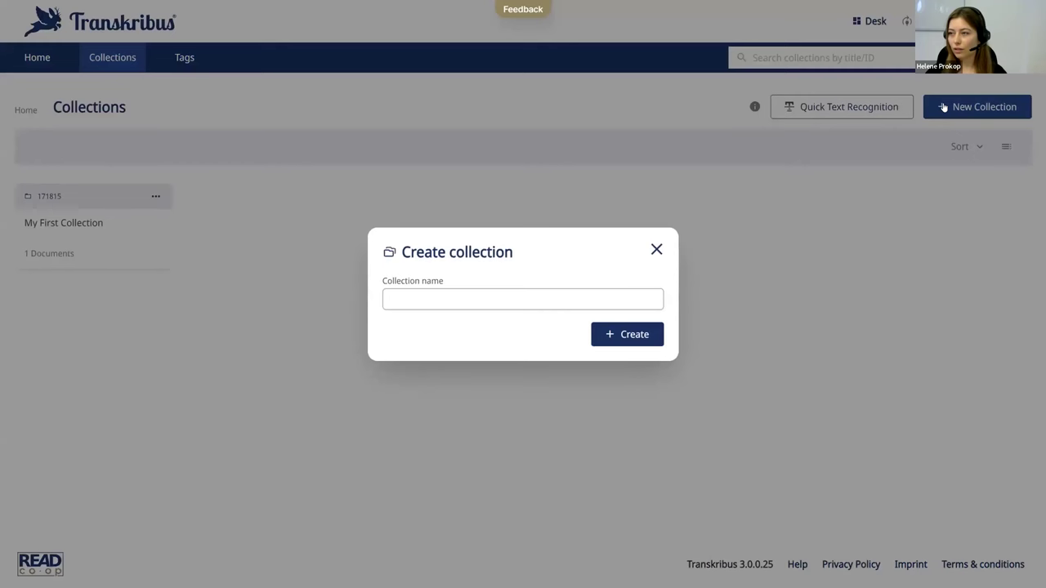
left_click(655, 249)
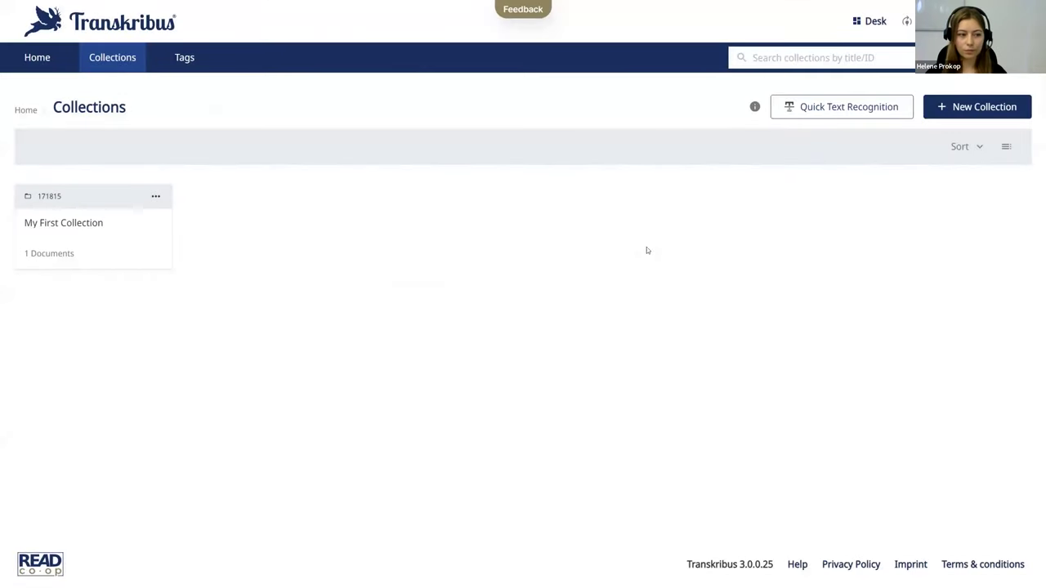
Open My First Collection and view its editable metadata, leaving it without saving.
left_click(92, 240)
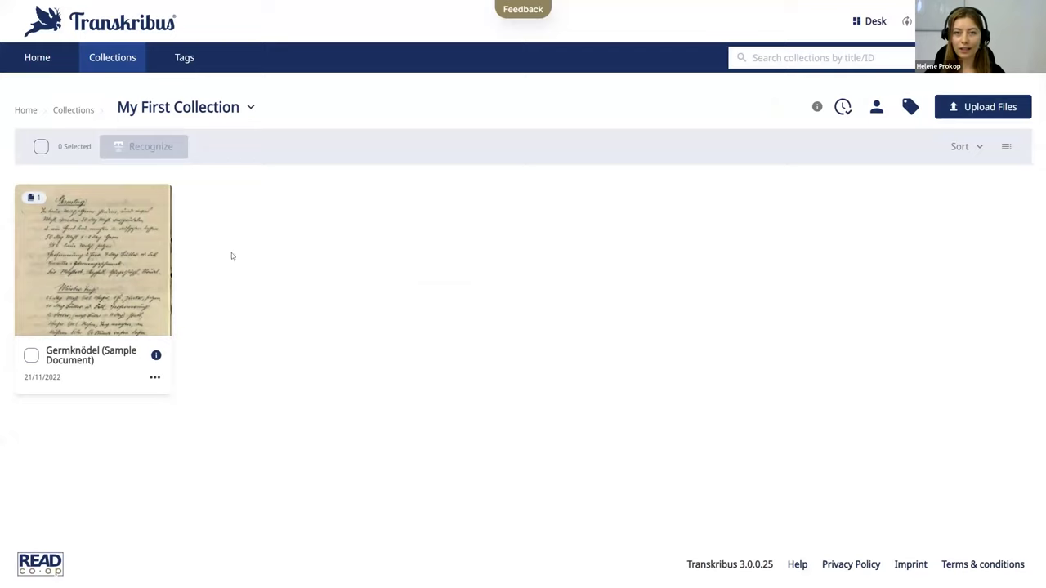
left_click(250, 108)
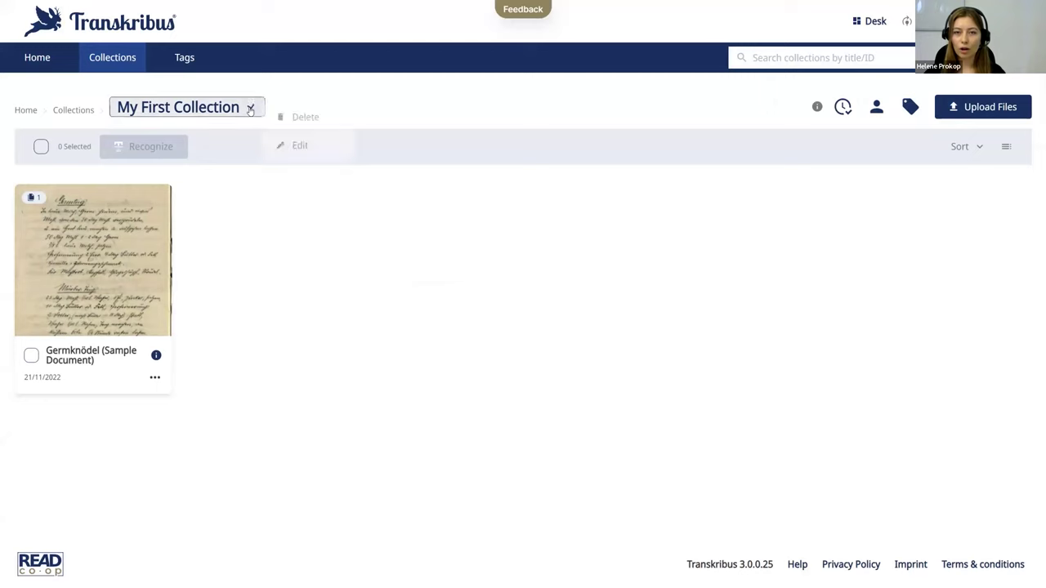
left_click(303, 149)
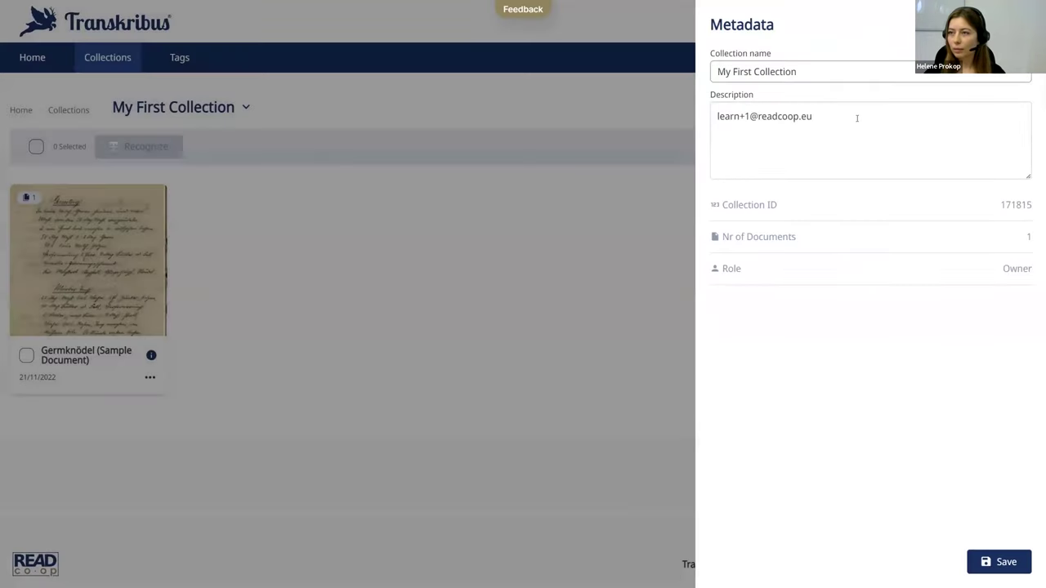
left_click(224, 296)
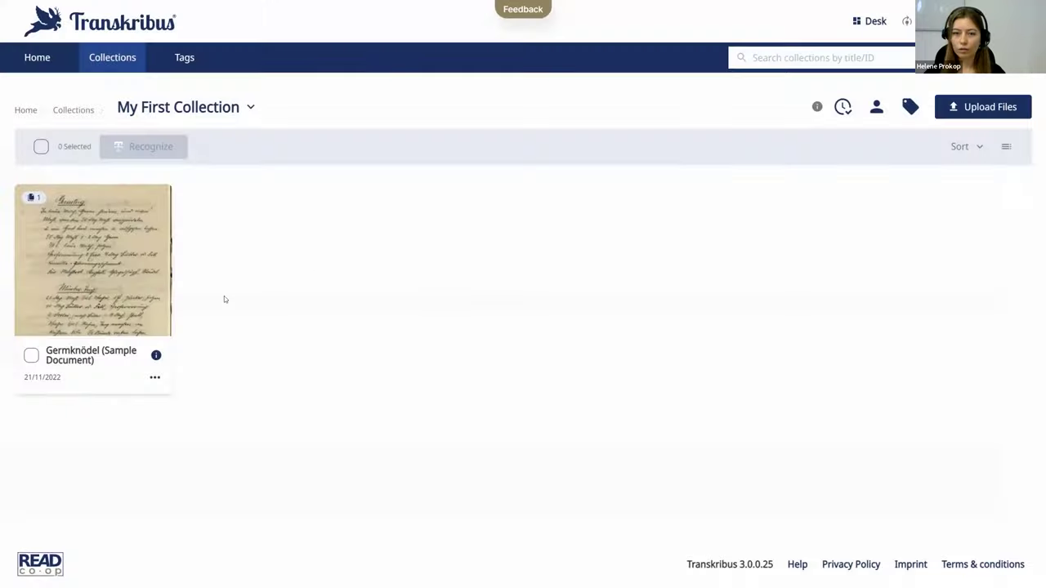
View the actions available for the Germknödel (Sample Document) and open the document's page overview.
left_click(155, 377)
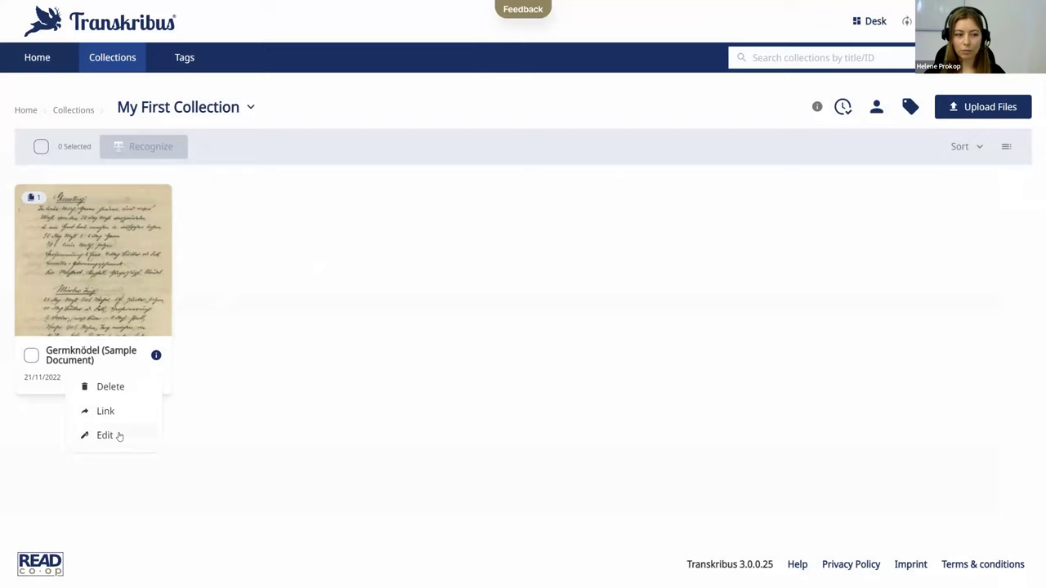
left_click(232, 410)
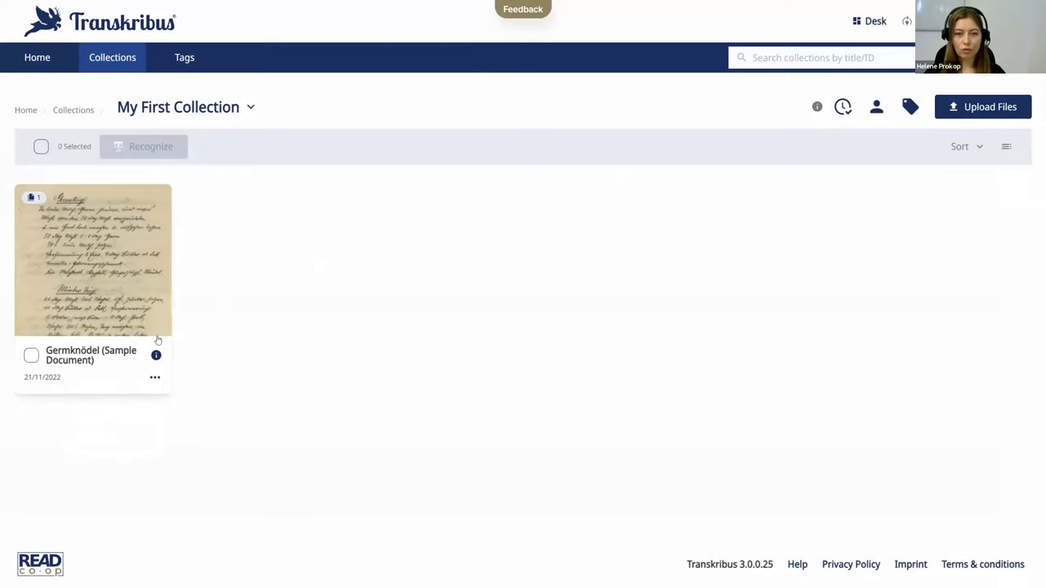
left_click(134, 302)
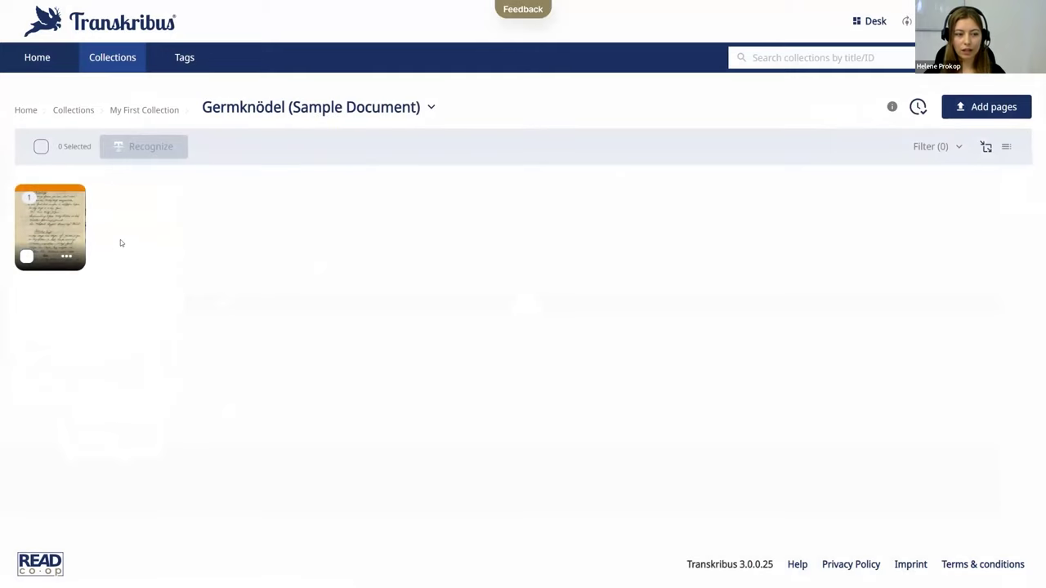
View the text recognition settings and public models for page 1 of the sample document, and clear the page selection.
left_click(25, 258)
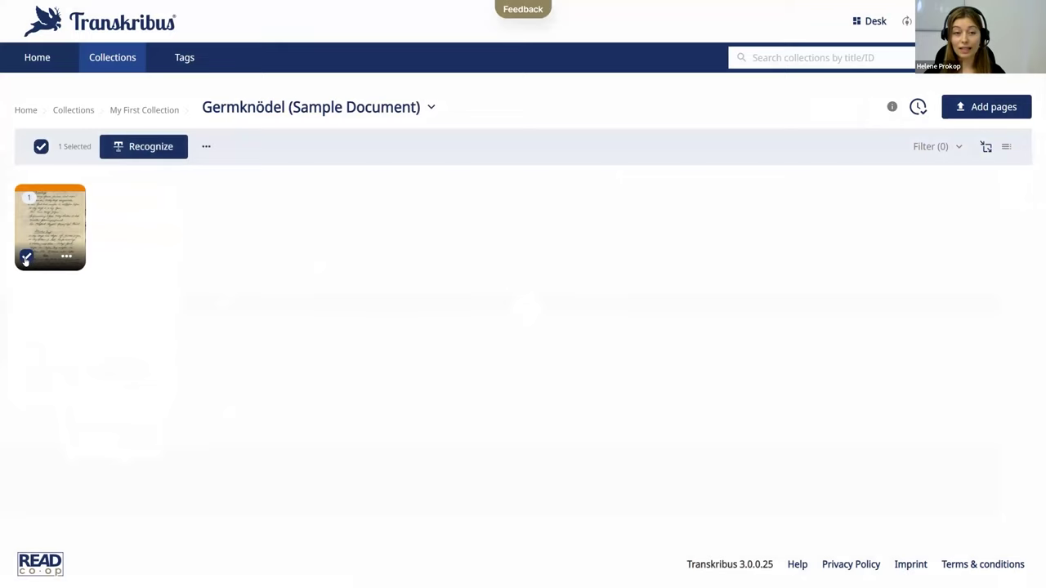
left_click(148, 146)
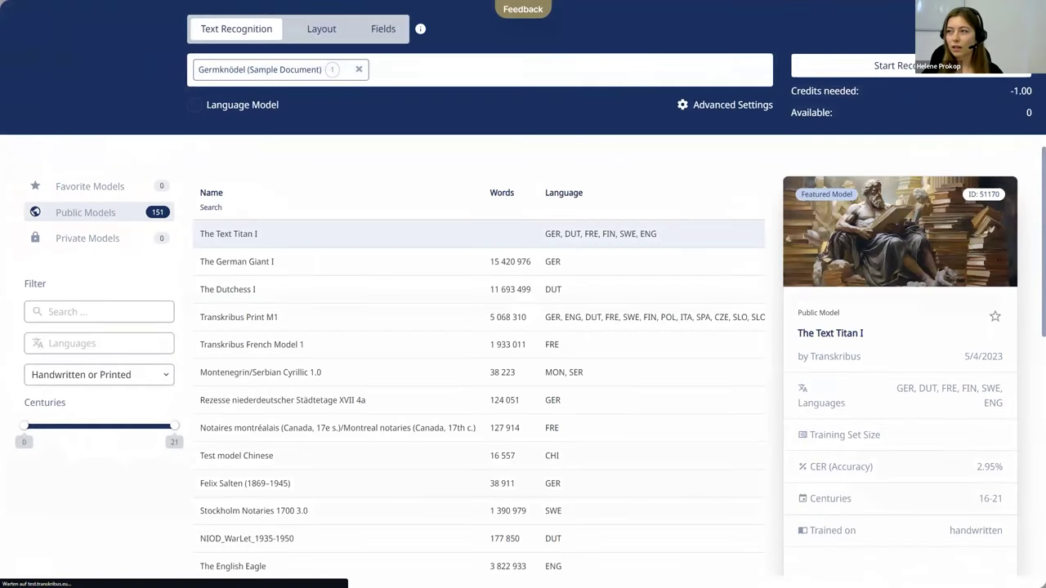
key("Escape")
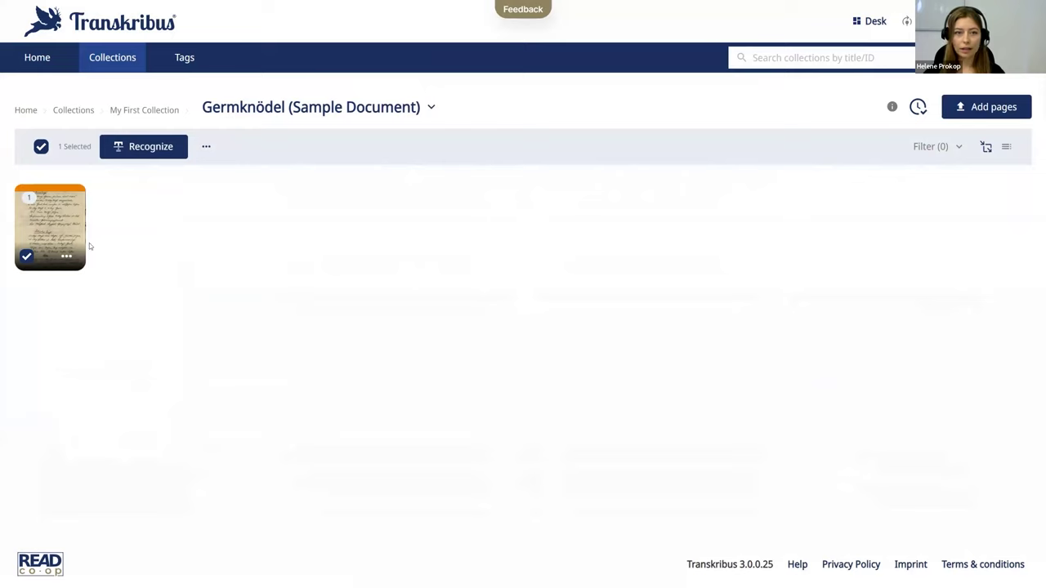
left_click(27, 256)
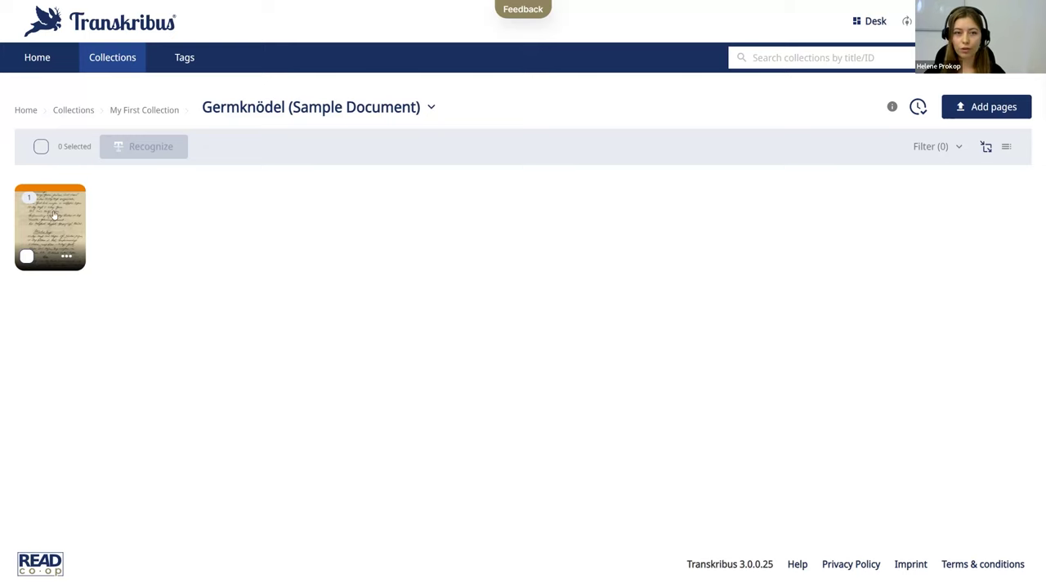
Select page 1 and view the statuses that can be assigned to it, without changing its status.
left_click(53, 211)
left_click(205, 153)
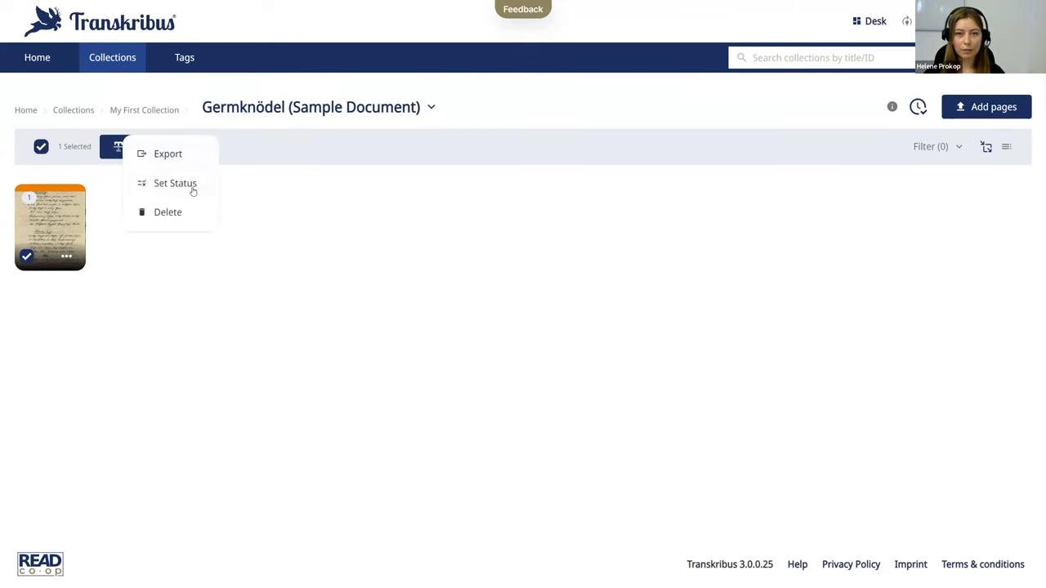
left_click(192, 189)
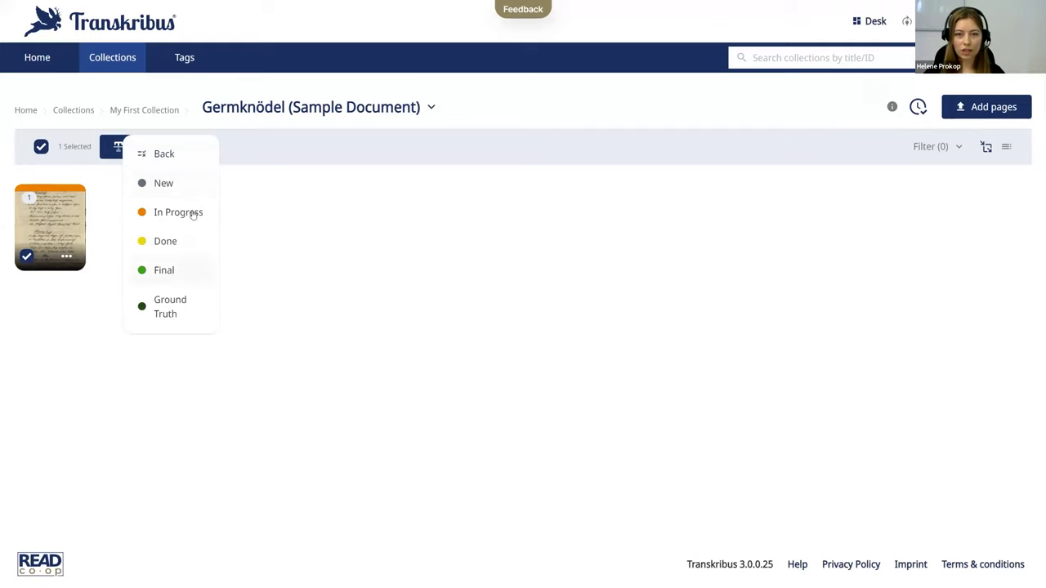
left_click(242, 228)
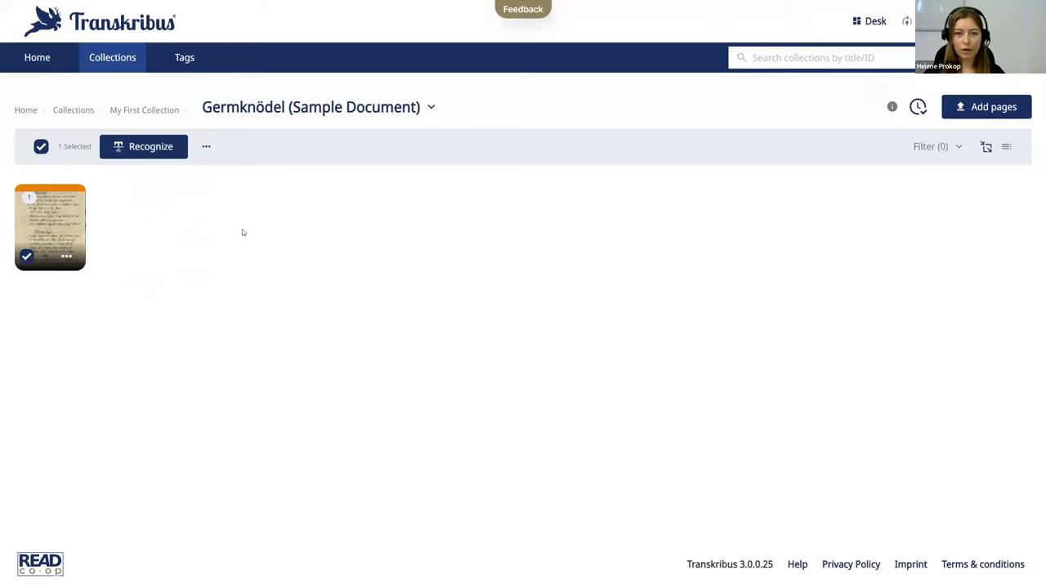
View the status filters available for the document's pages and deselect page 1.
left_click(955, 148)
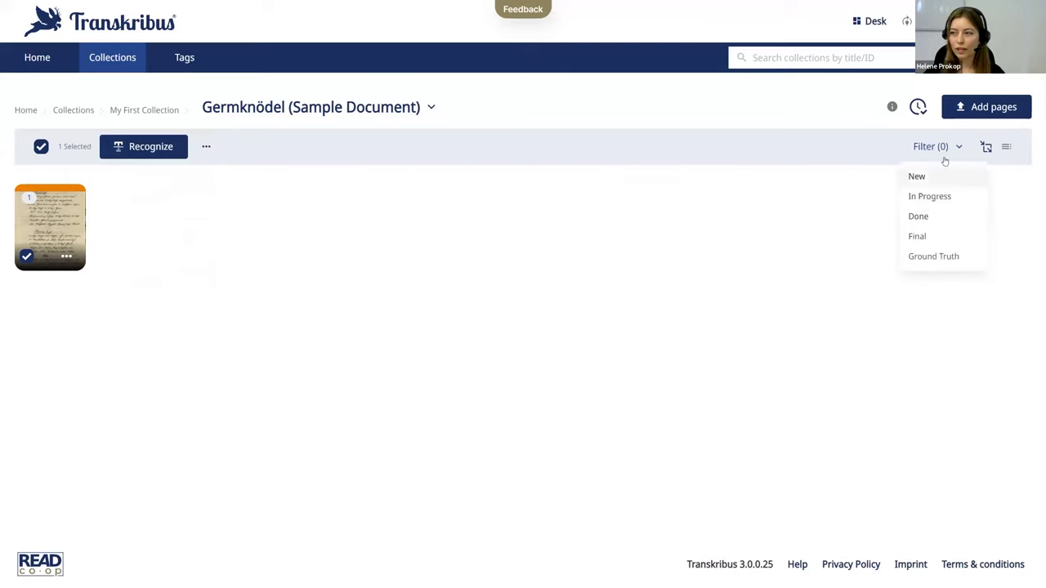
left_click(869, 177)
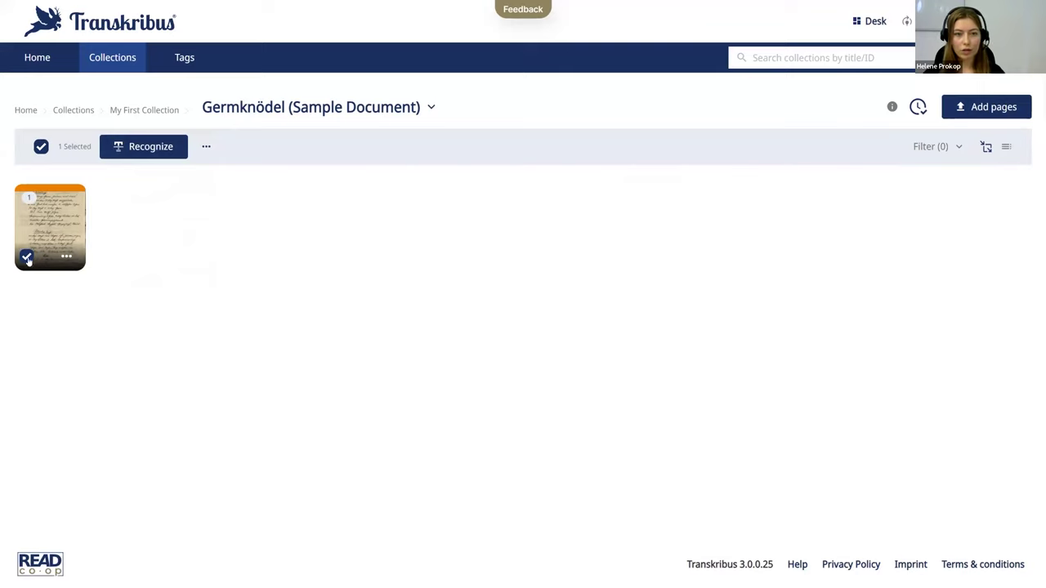
left_click(27, 258)
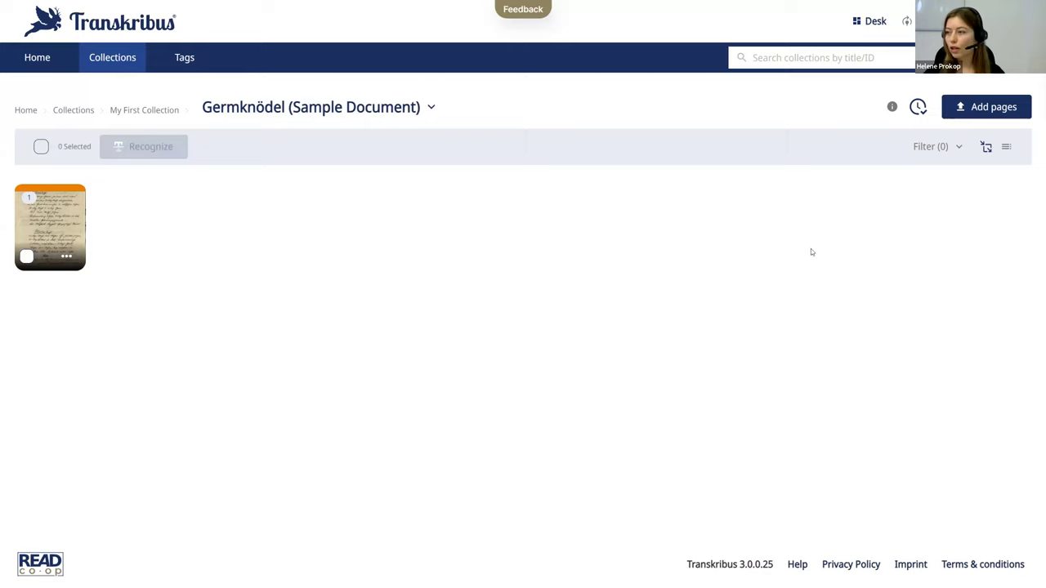
Enlarge the document's page thumbnails to medium size and switch to the other page layout and back.
left_click(984, 148)
left_click_drag(878, 147, 919, 151)
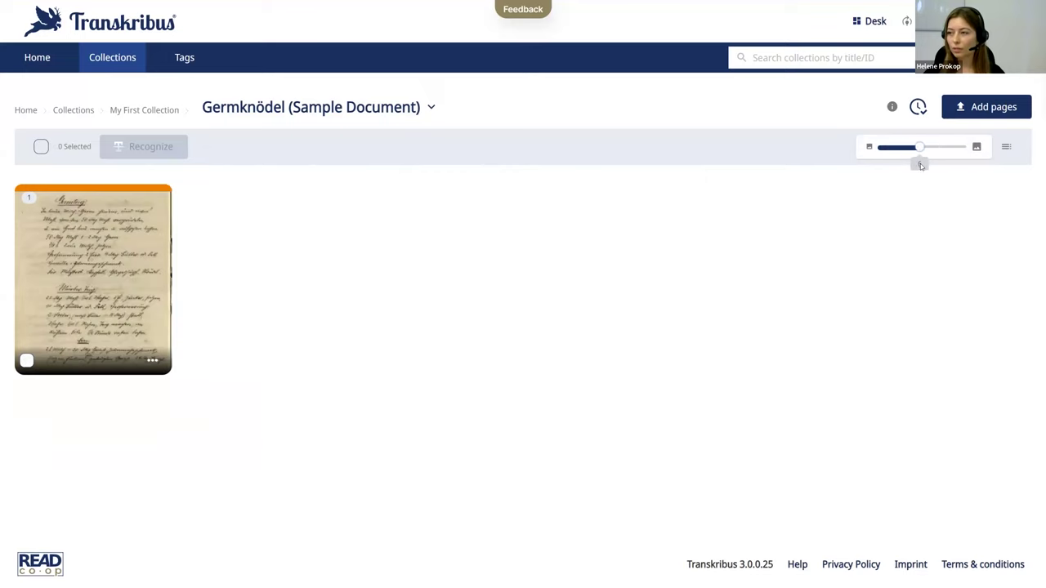
left_click(1005, 148)
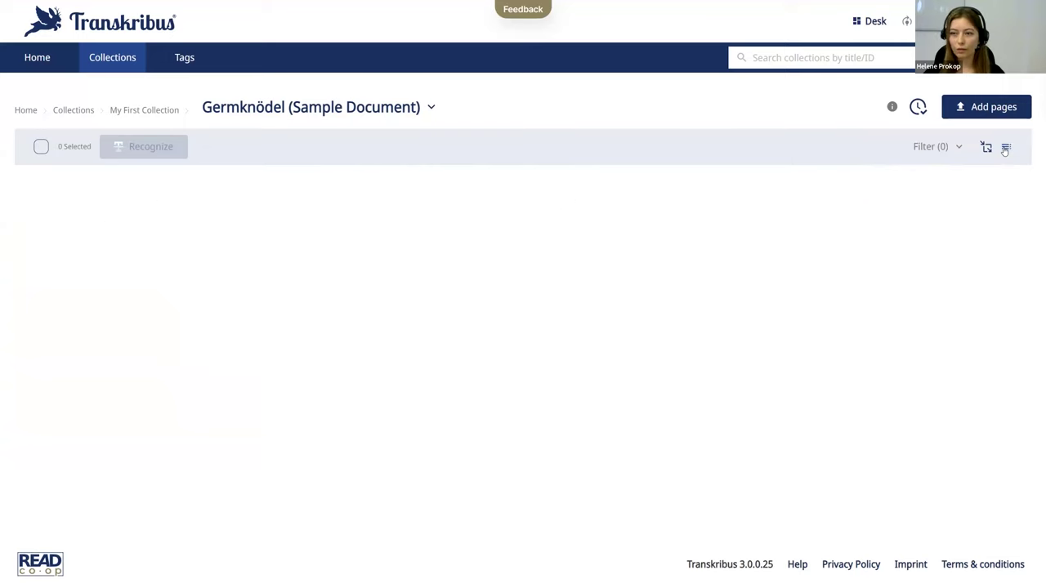
left_click(1005, 149)
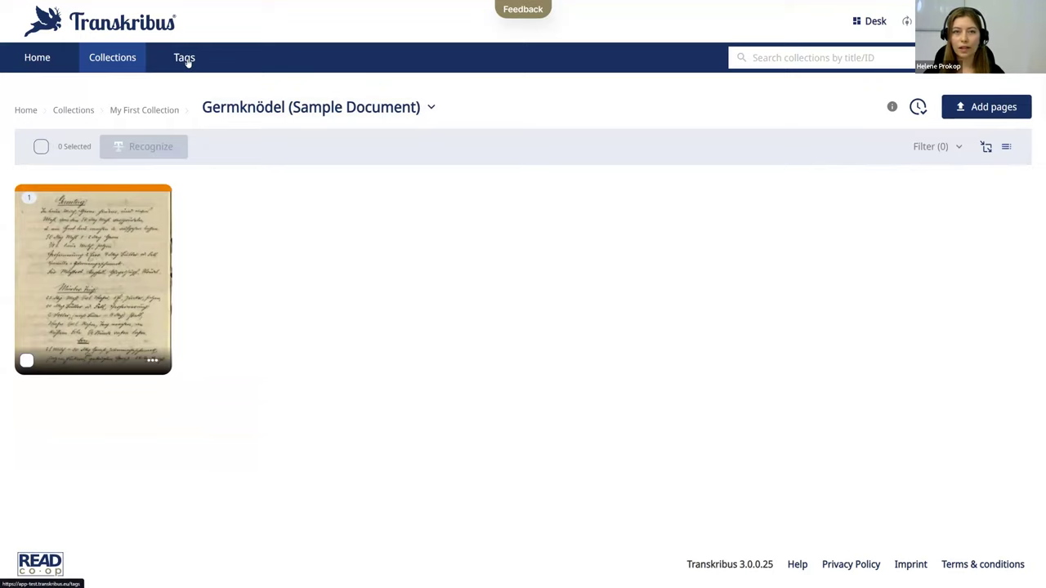
Open the tag management of My First Collection and view its tag types and the new-tag form without creating a tag.
left_click(186, 62)
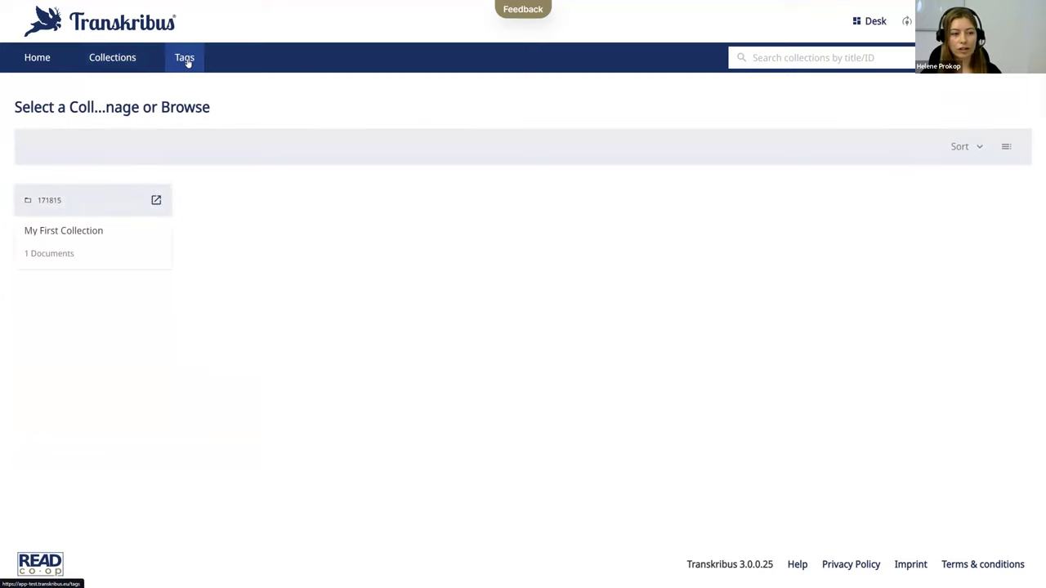
left_click(121, 245)
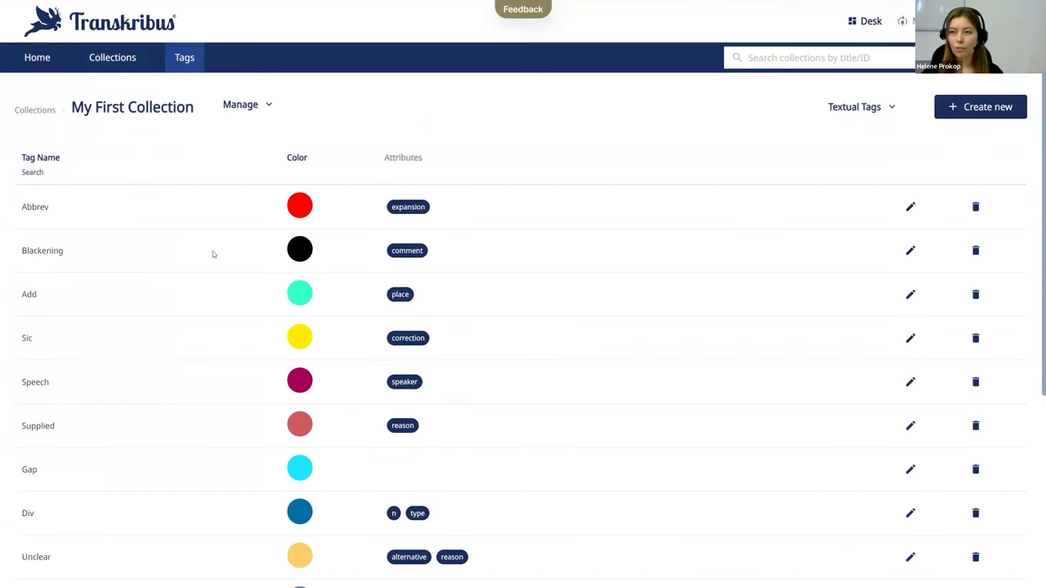
left_click(889, 109)
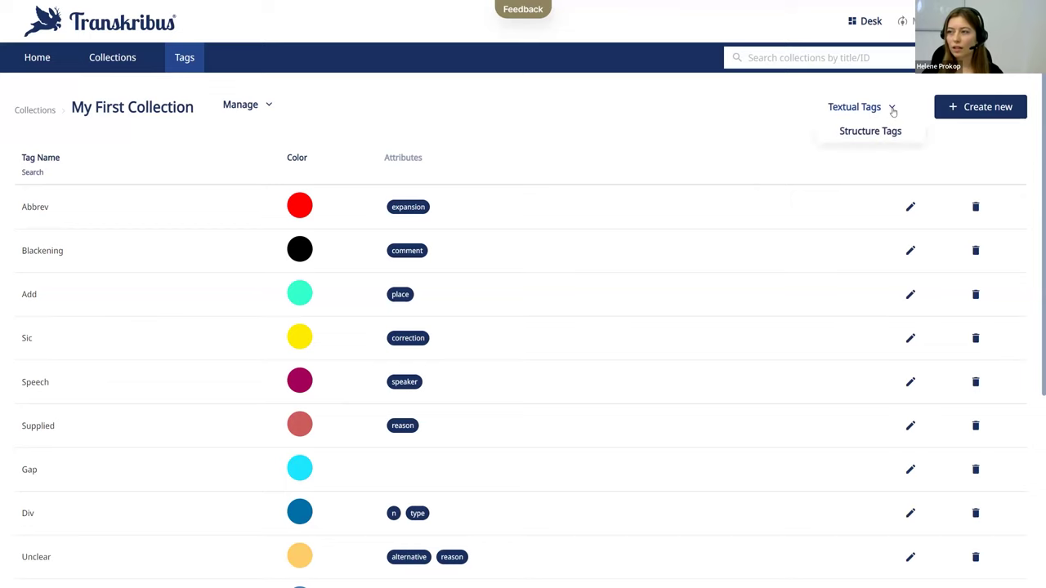
left_click(941, 109)
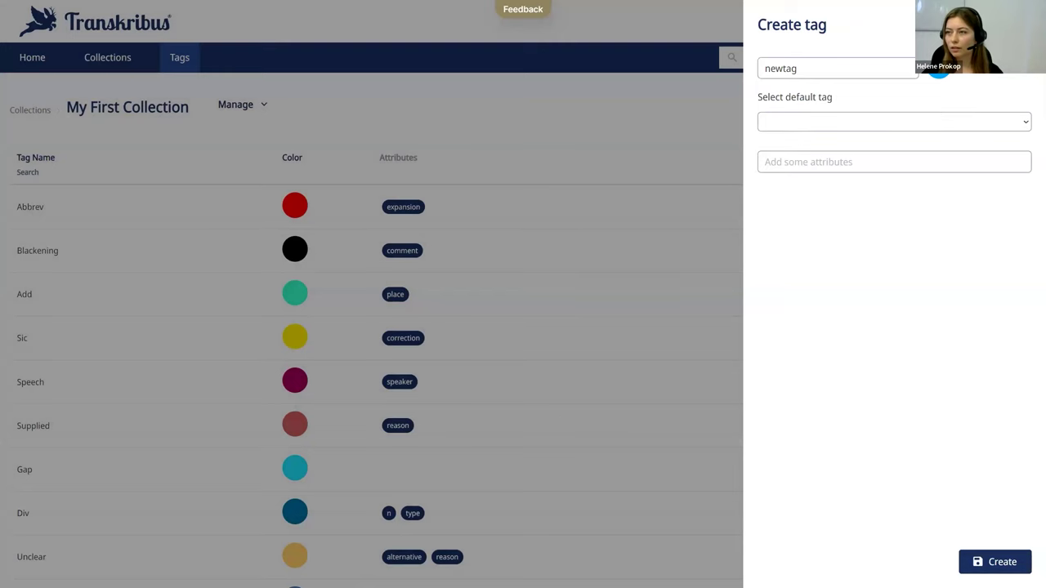
left_click(560, 154)
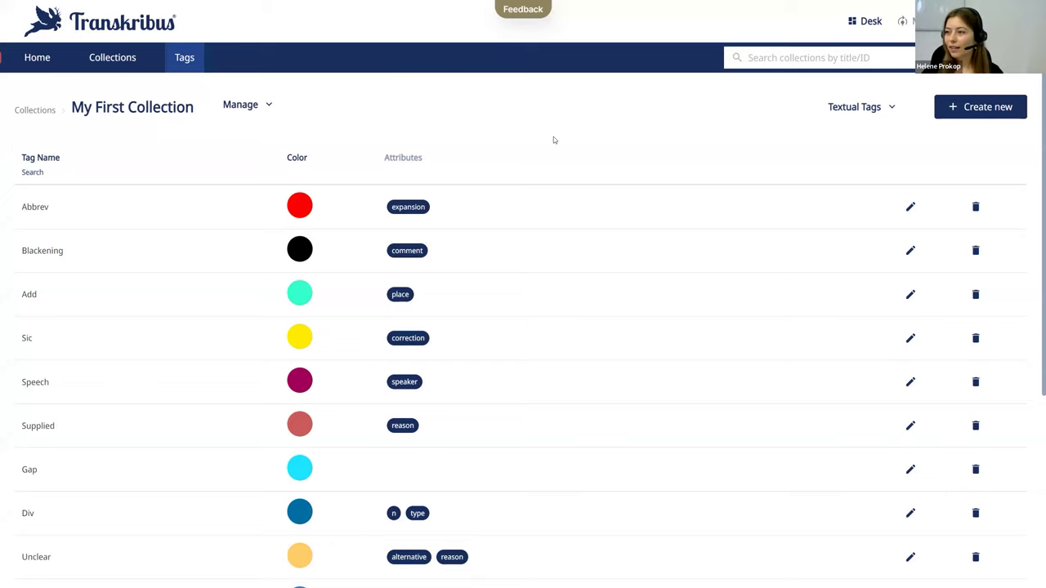
Return to the home page, open the AI training dashboard and view the model types available for training.
left_click(34, 62)
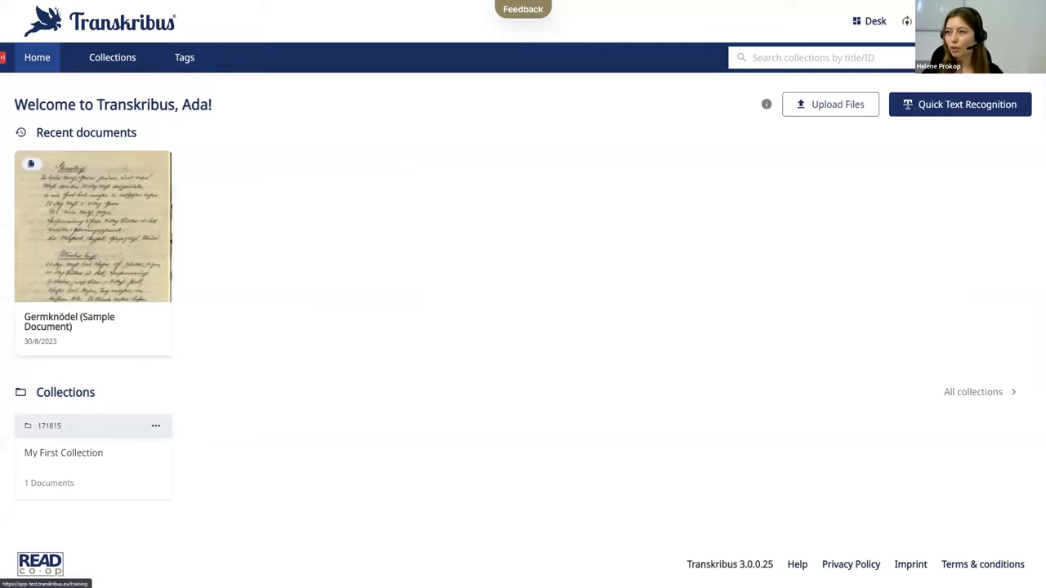
left_click(939, 21)
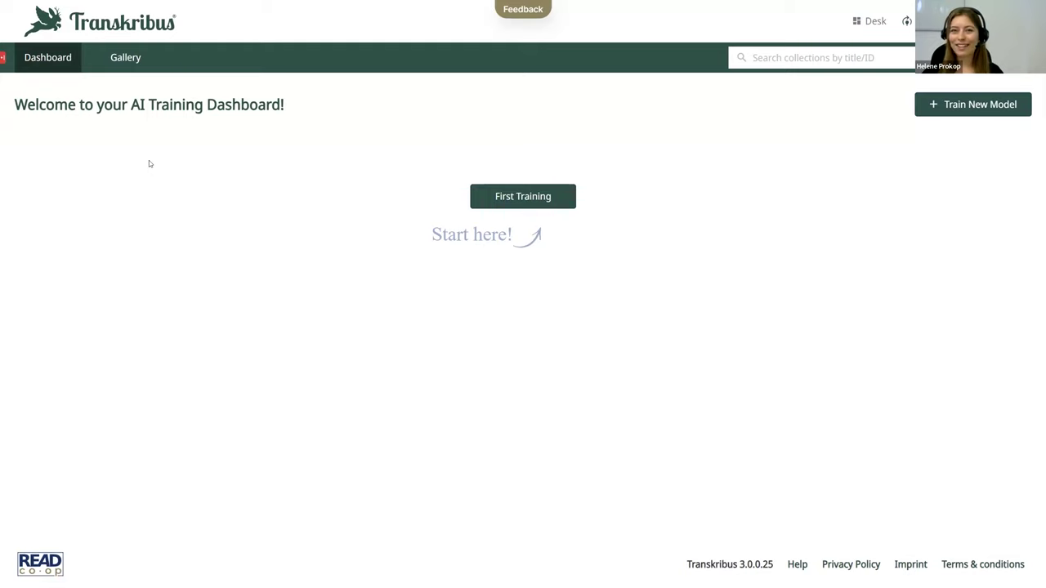
left_click(526, 203)
left_click(617, 222)
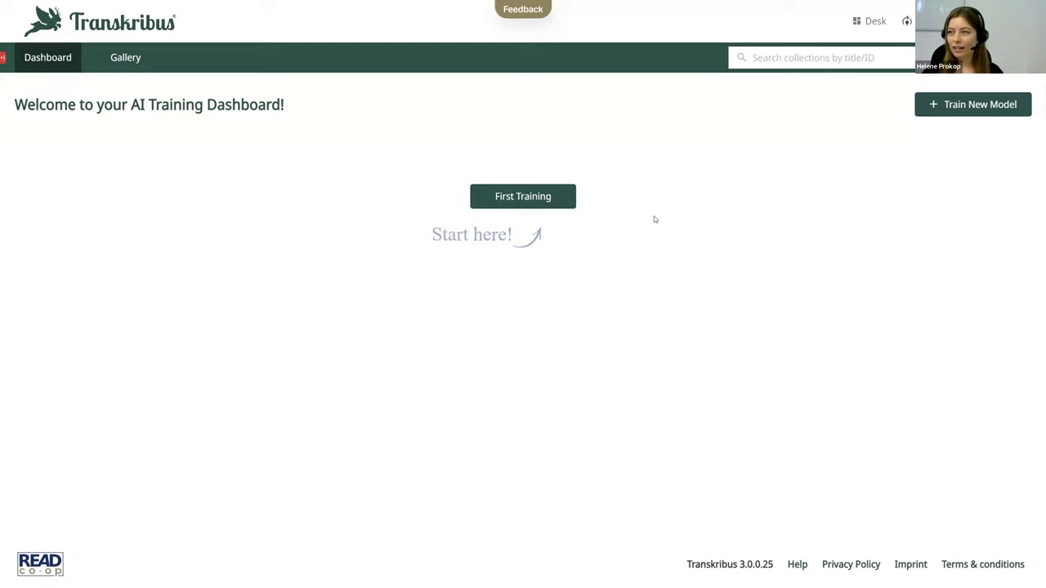
left_click(1008, 114)
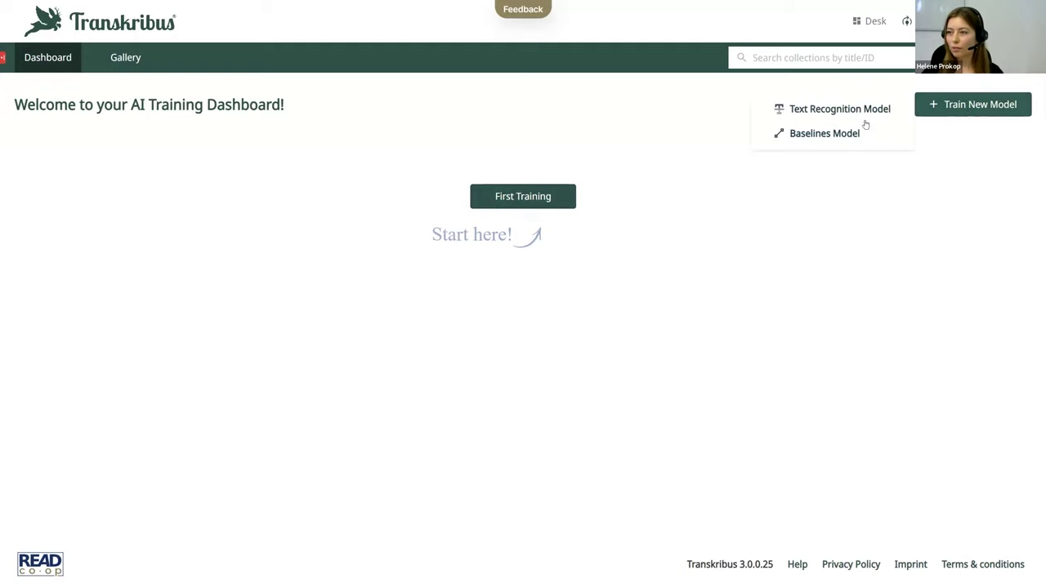
left_click(779, 193)
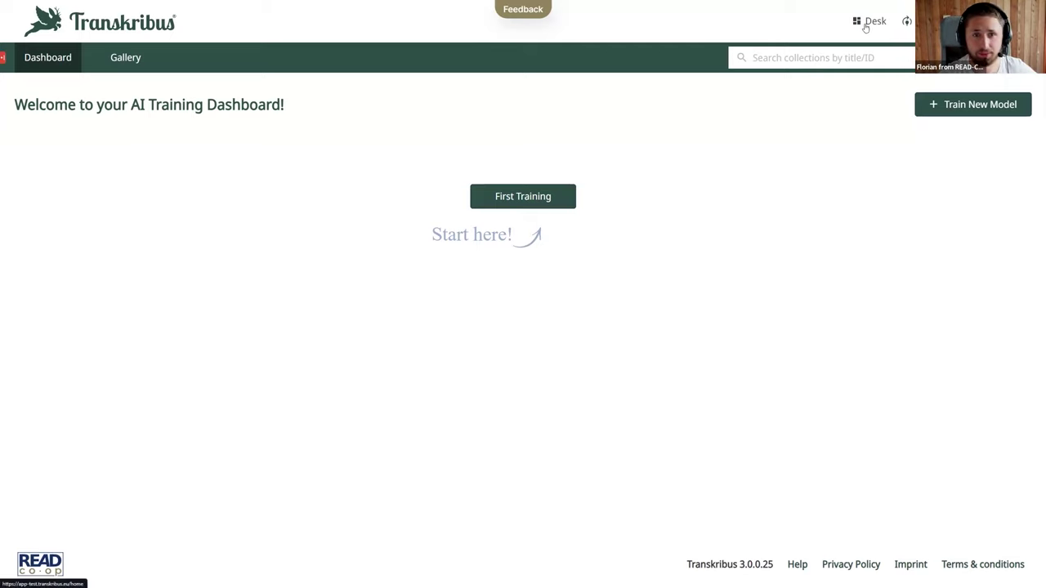
Return from the training dashboard to the desk and open the Sites overview.
left_click(865, 26)
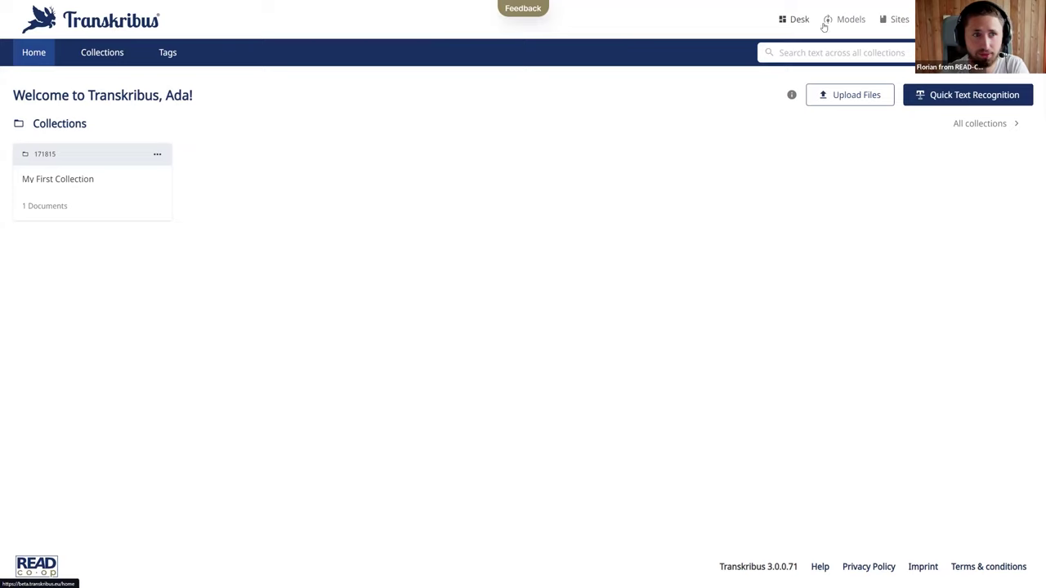
left_click(892, 23)
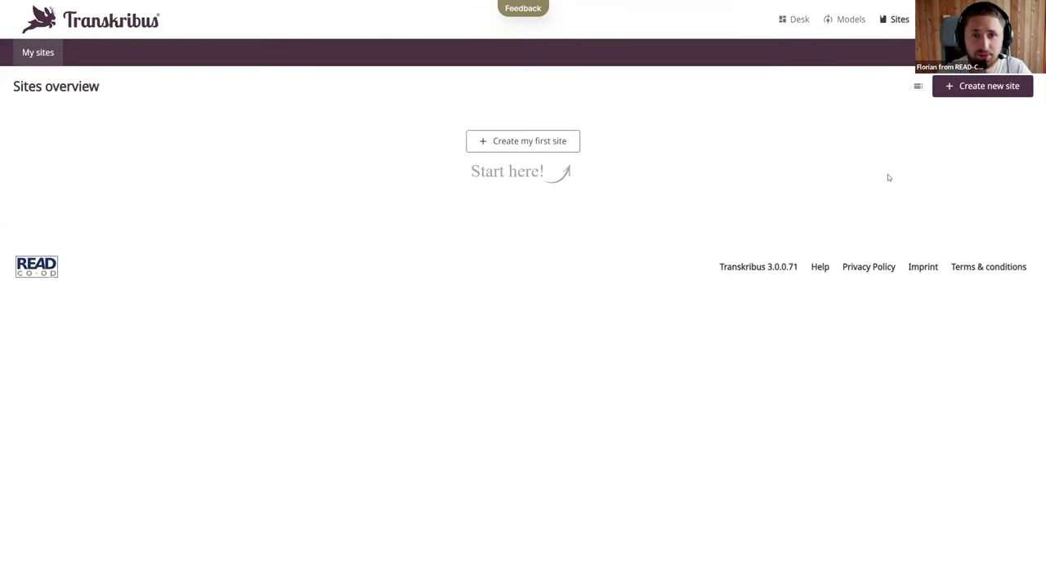